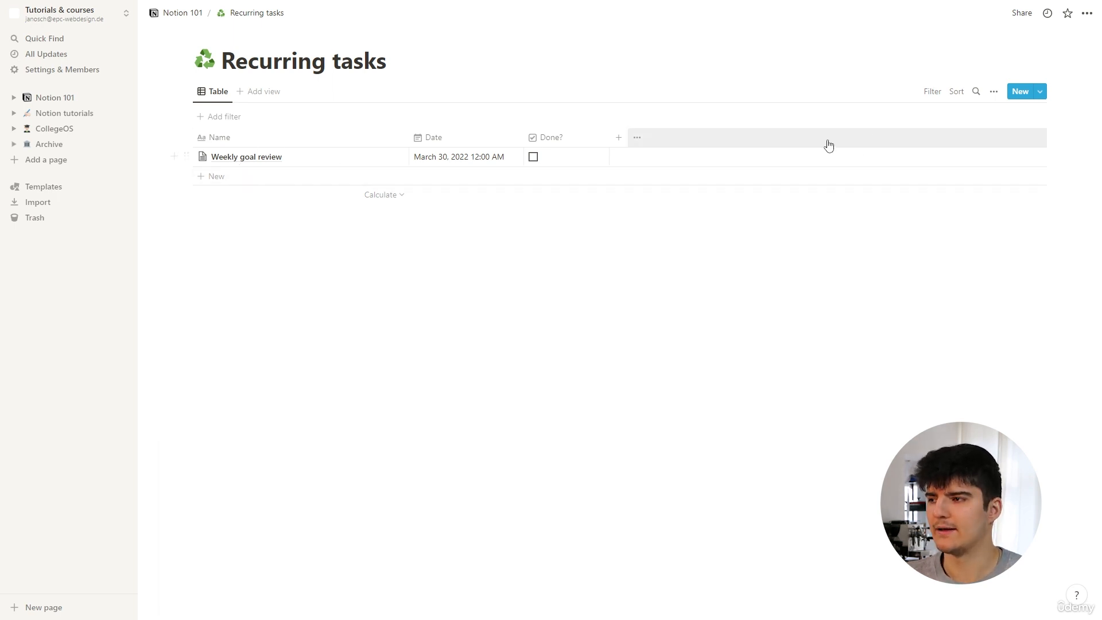
Step: Filter the Recurring tasks table to unchecked Done? items, and mark the Weekly goal review task as done
click(928, 95)
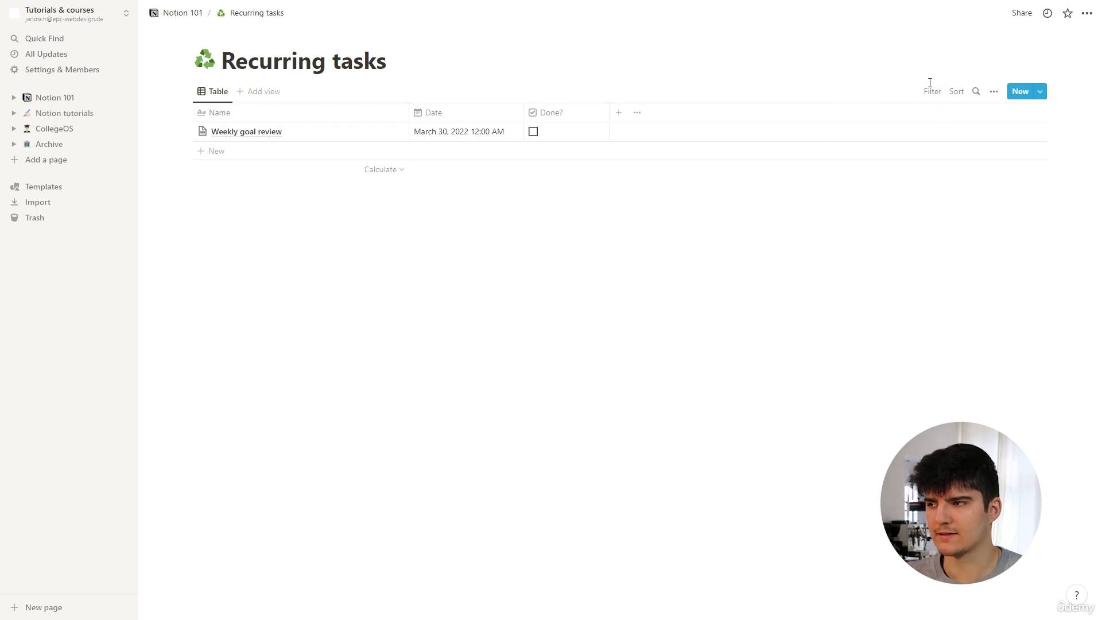
click(931, 87)
click(882, 170)
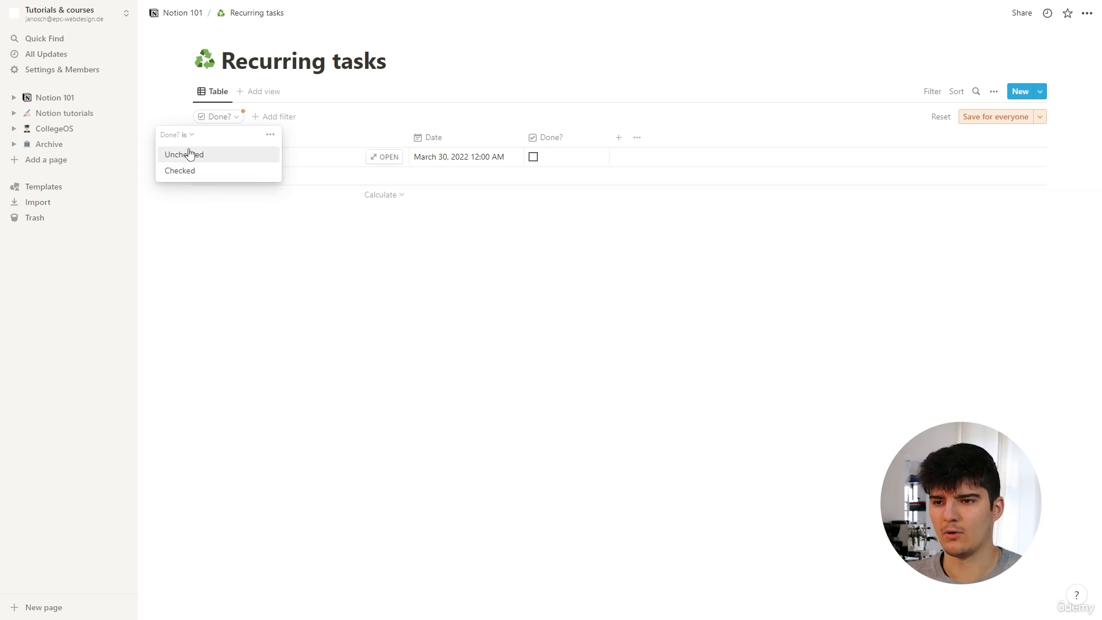
click(181, 155)
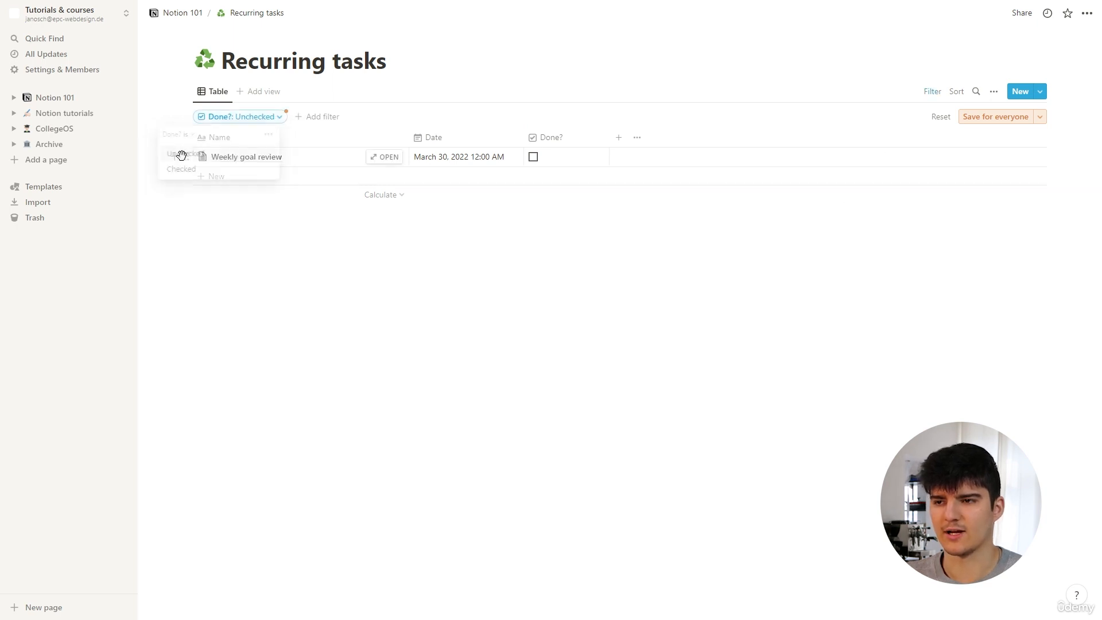
click(533, 157)
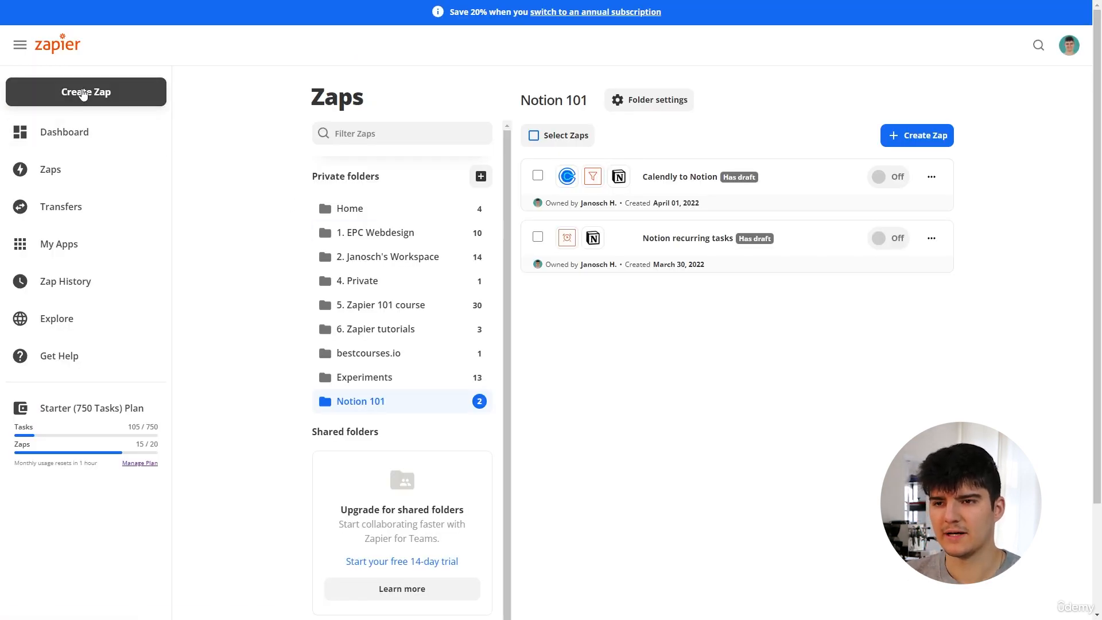
Step: In Zapier, create a new Zap with Schedule by Zapier as the trigger and Every Week as its event
click(102, 100)
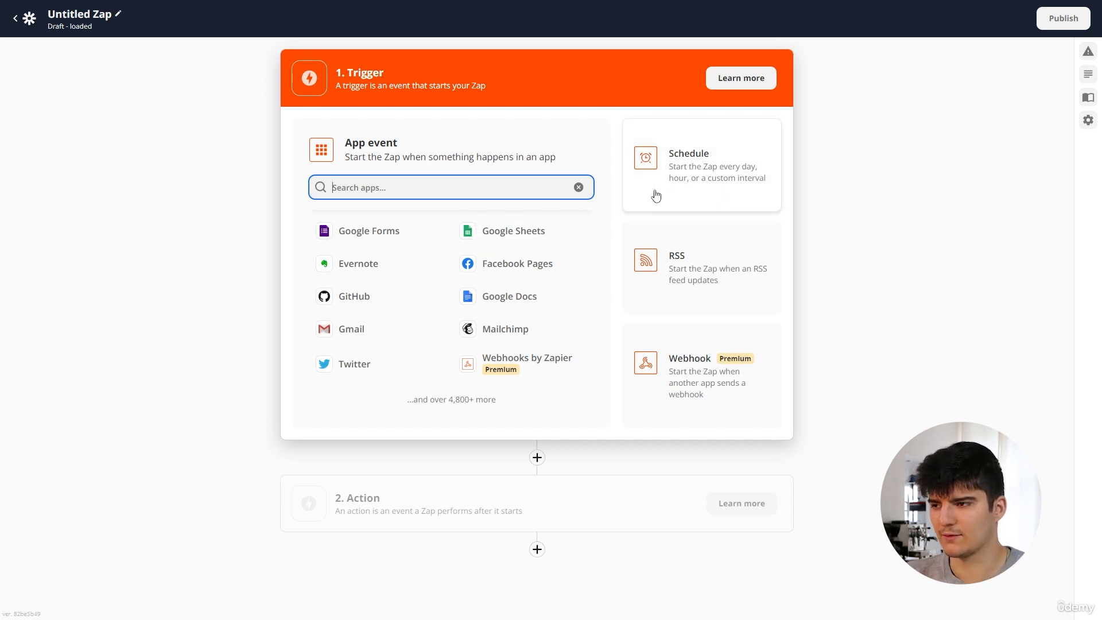
click(714, 163)
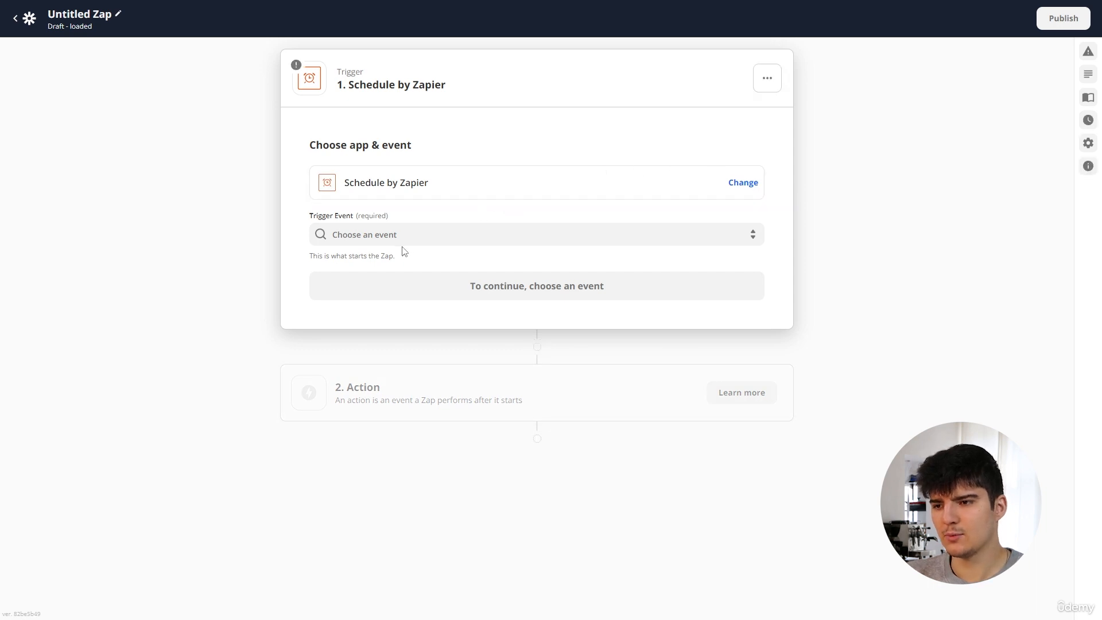
click(398, 234)
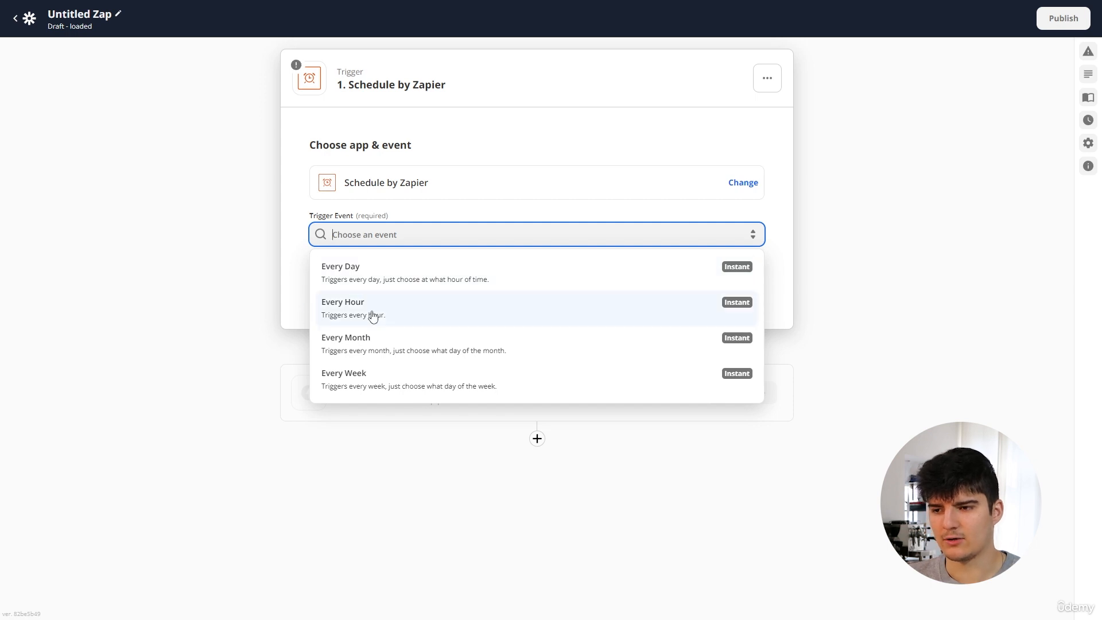
click(368, 383)
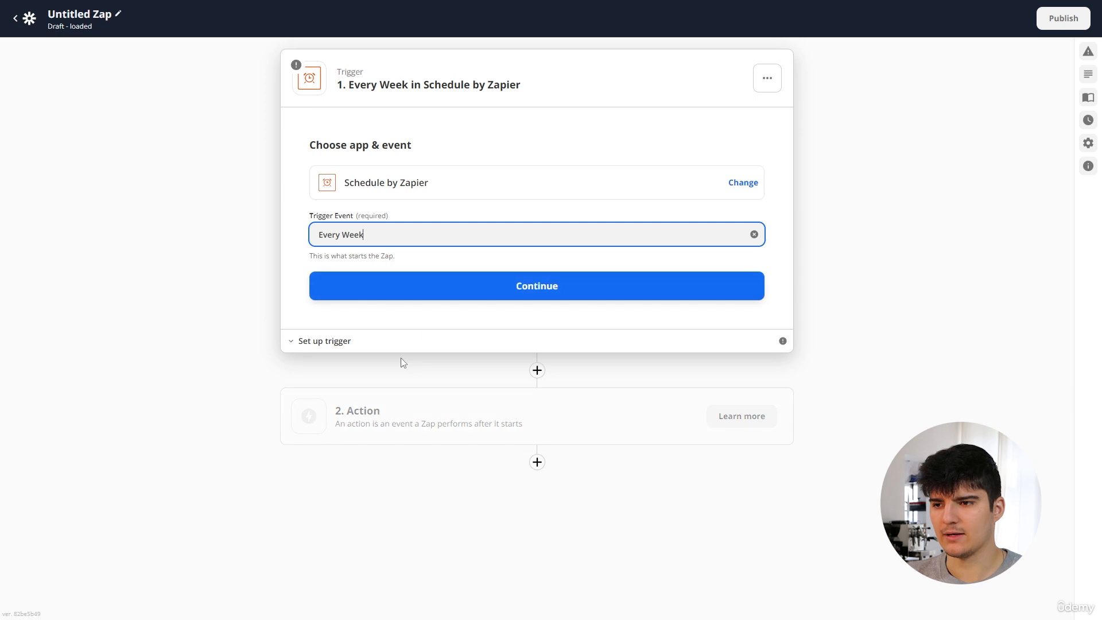
click(536, 285)
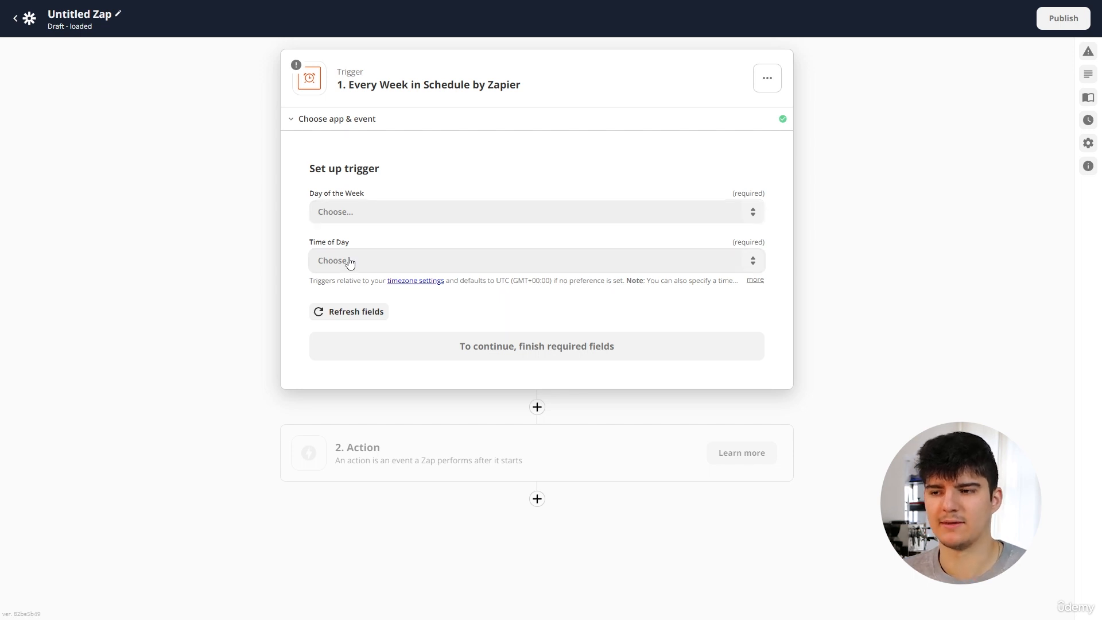
Step: Set the weekly trigger to Sunday at 5pm and proceed to its test
click(338, 218)
click(385, 405)
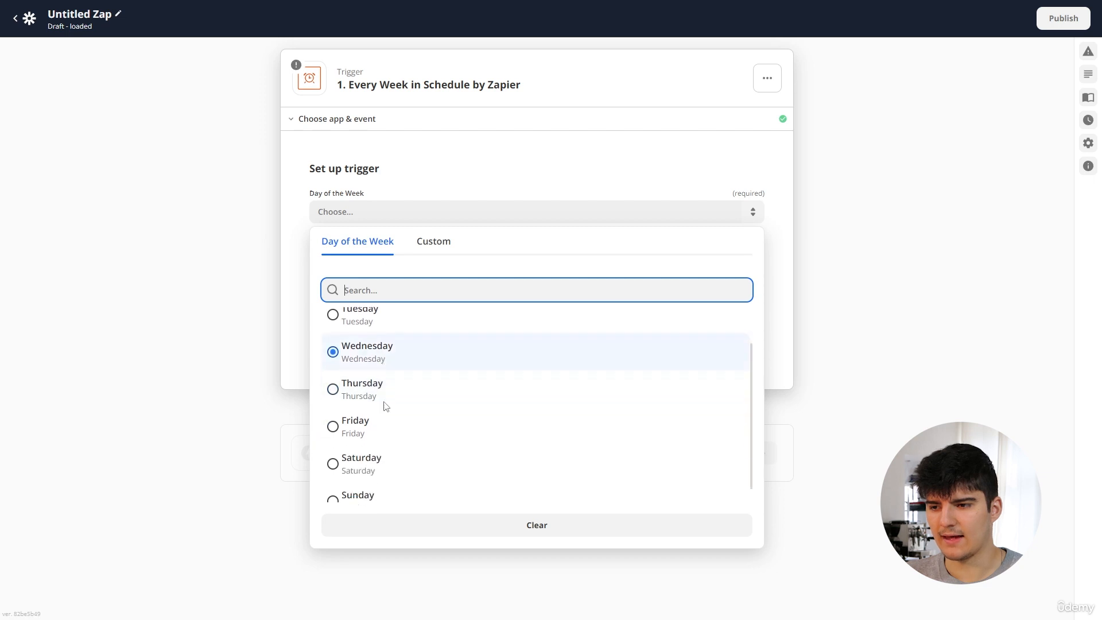
click(365, 490)
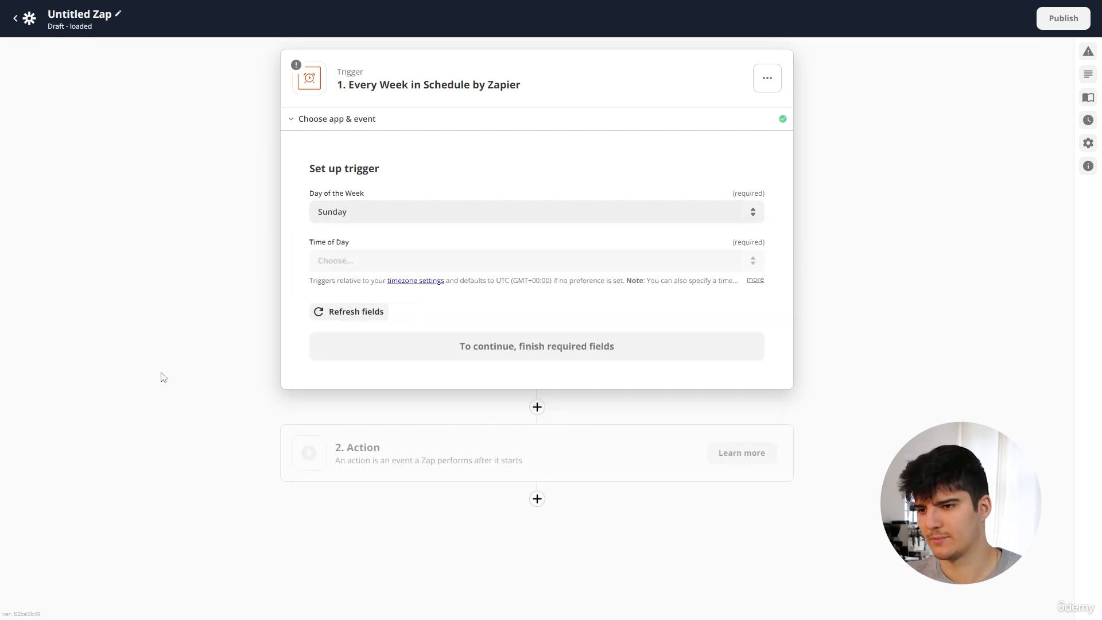
click(384, 266)
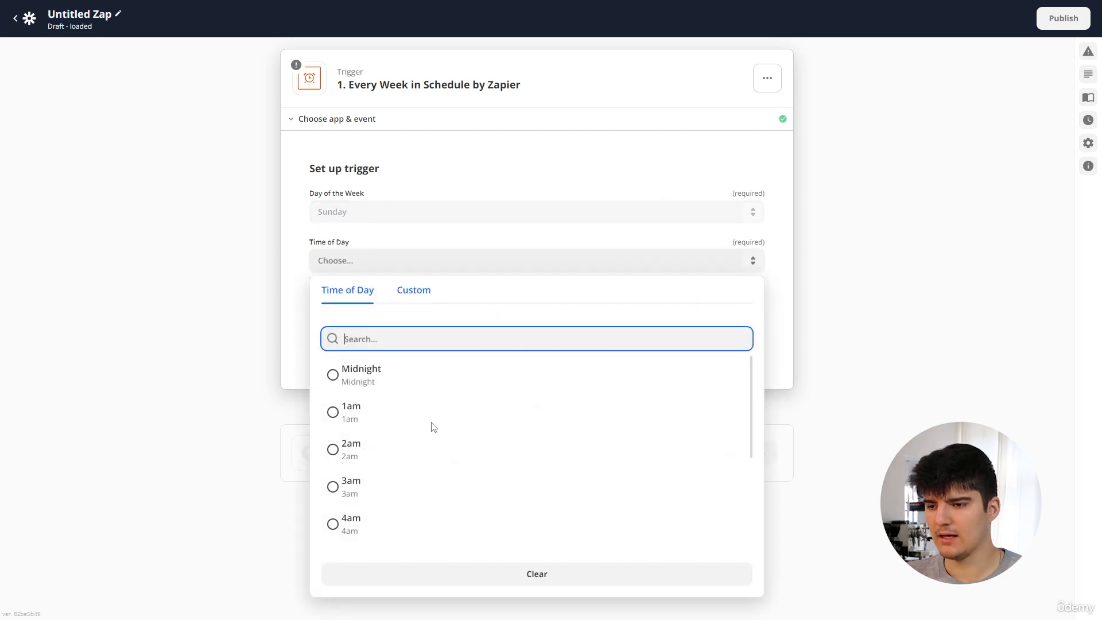
scroll(413, 453, down, 8)
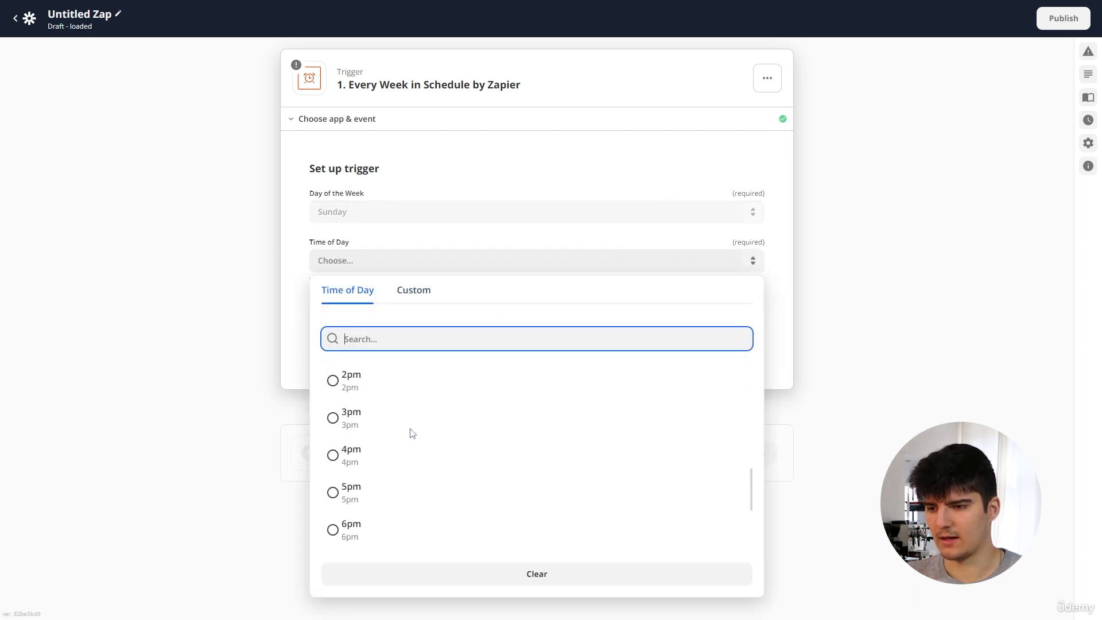
click(341, 490)
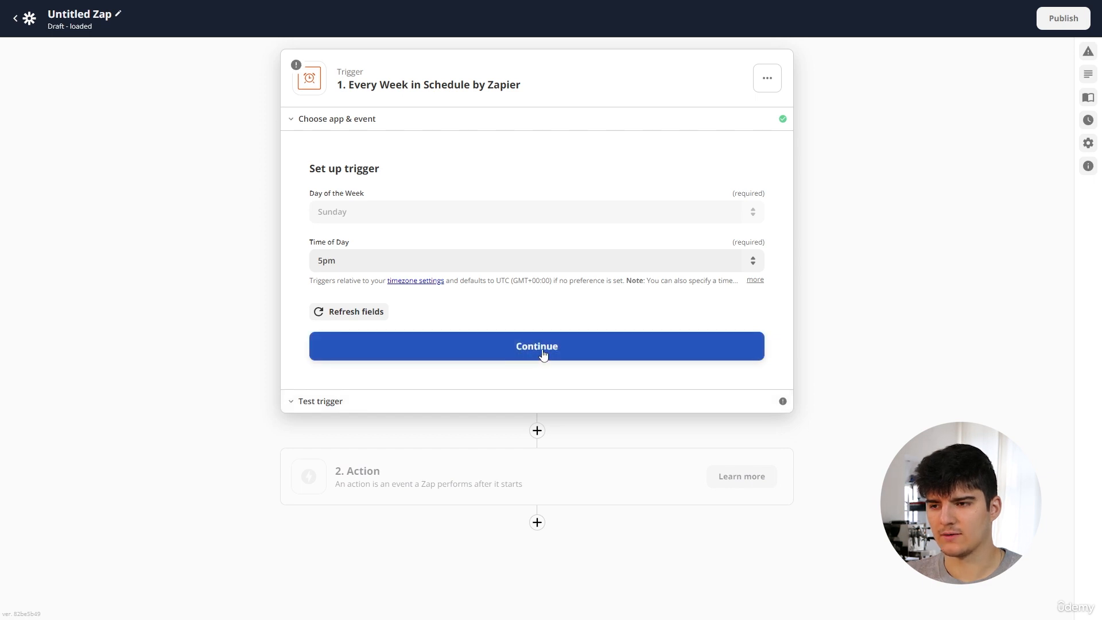
click(537, 353)
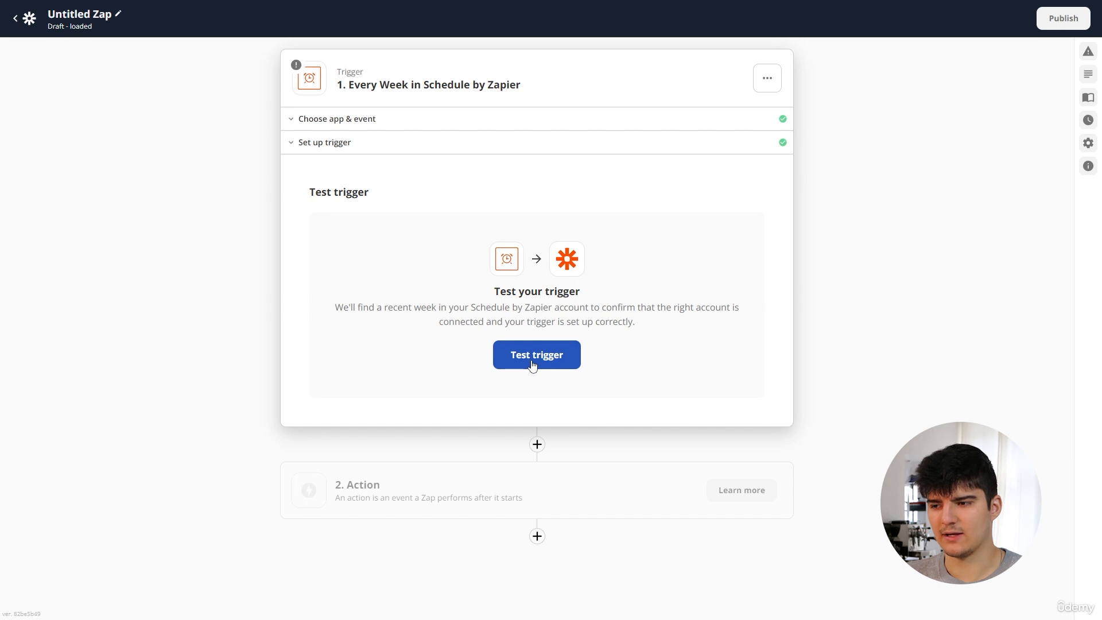
Step: Test the weekly schedule trigger and continue to the Zap's action step
click(532, 361)
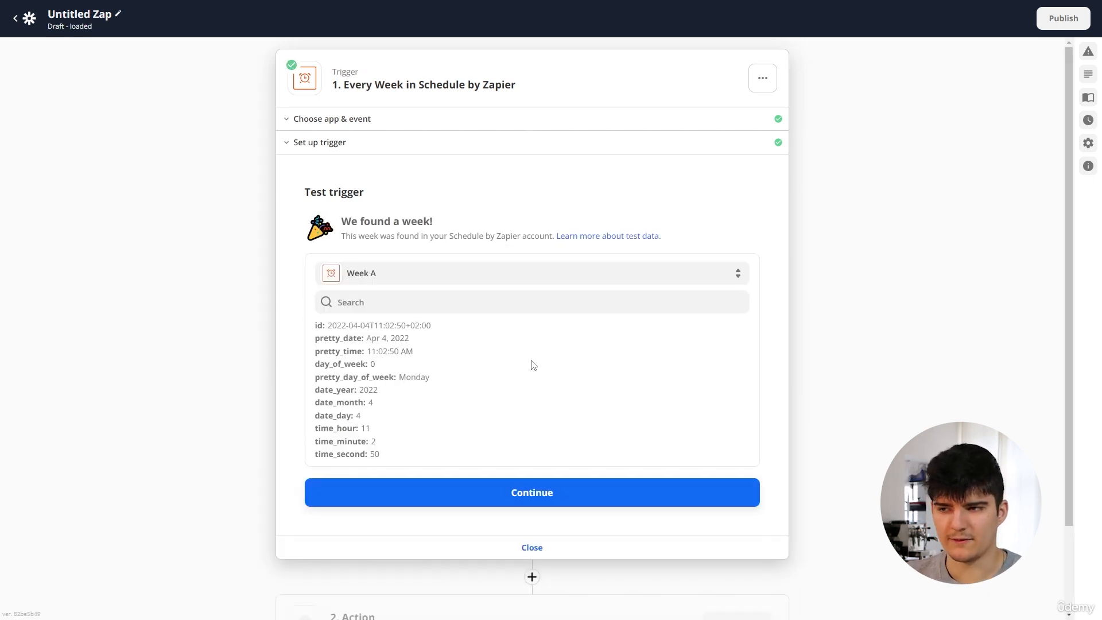
scroll(533, 365, down, 2)
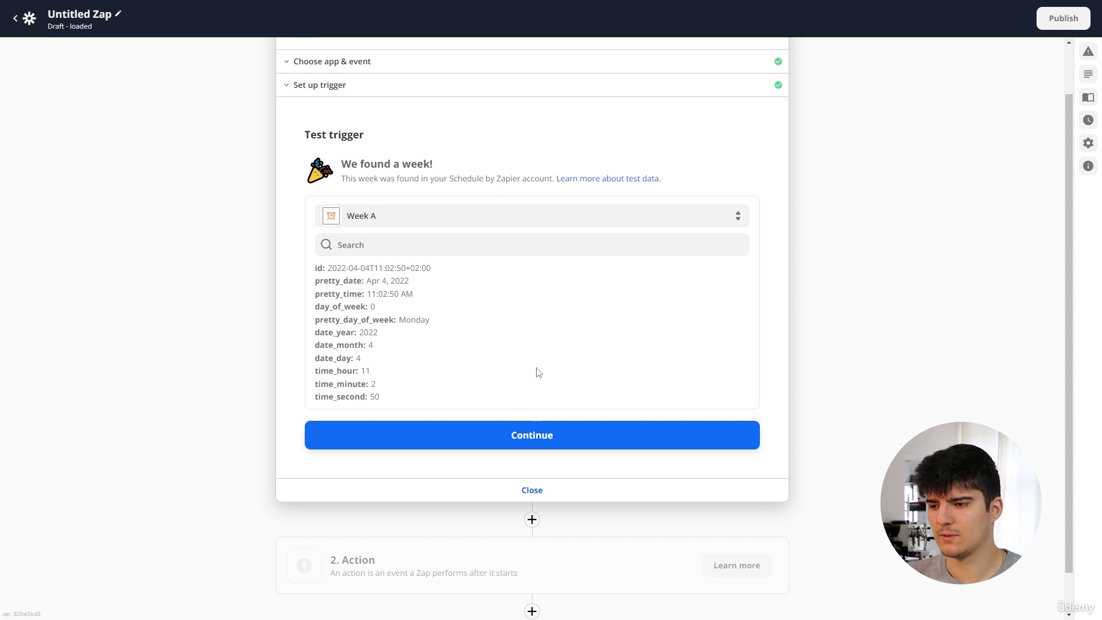
click(527, 430)
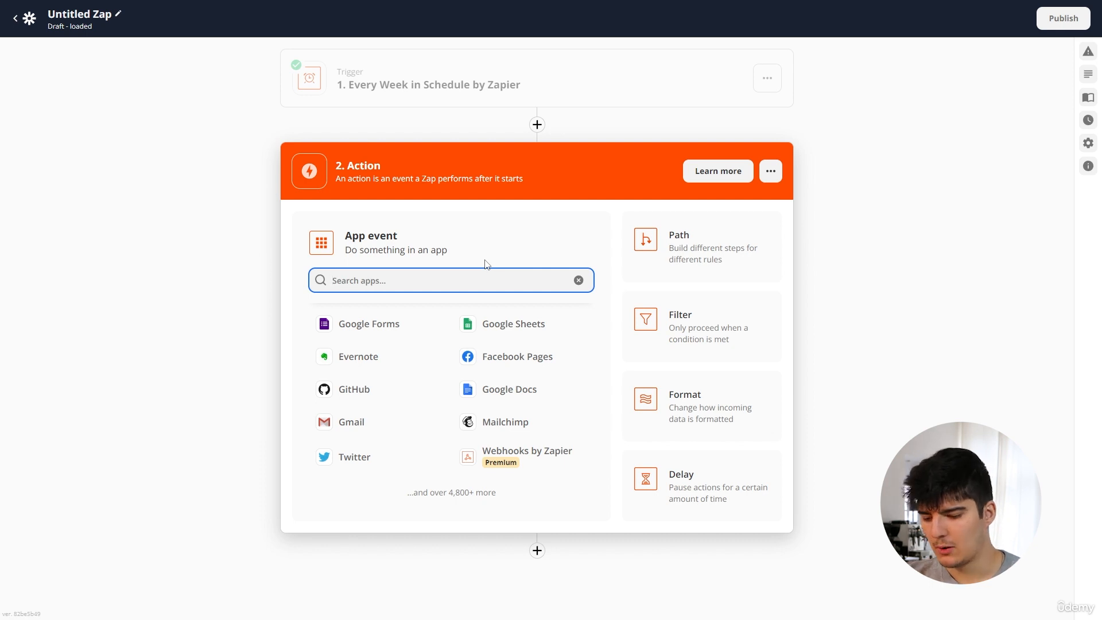
Step: Choose Notion as the action app with the Create Database Item event and continue to account selection
text(Notion)
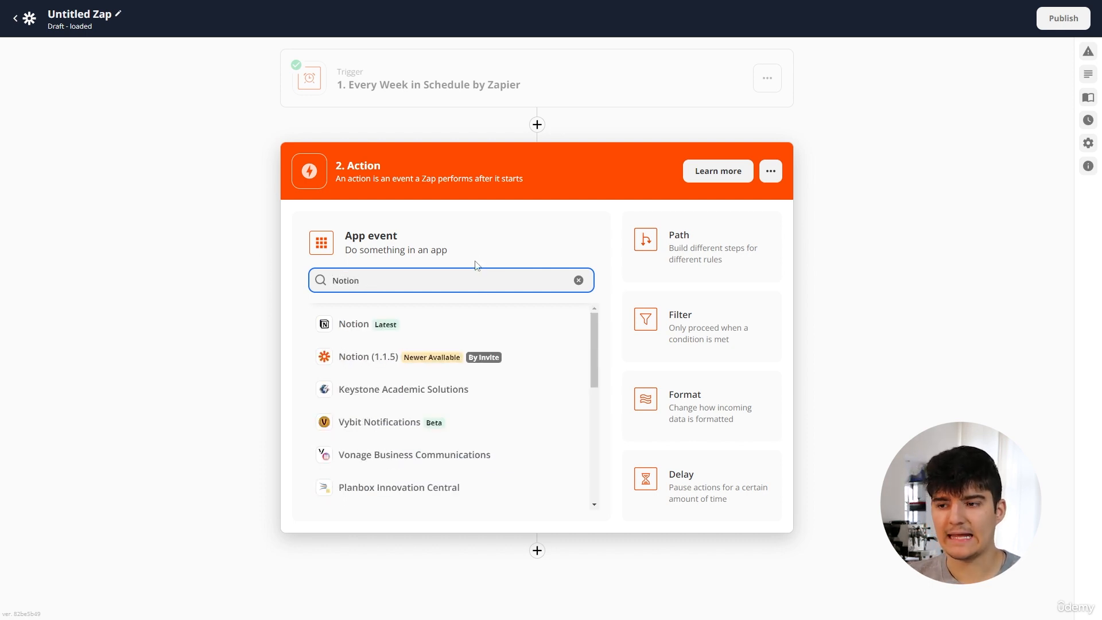
click(345, 325)
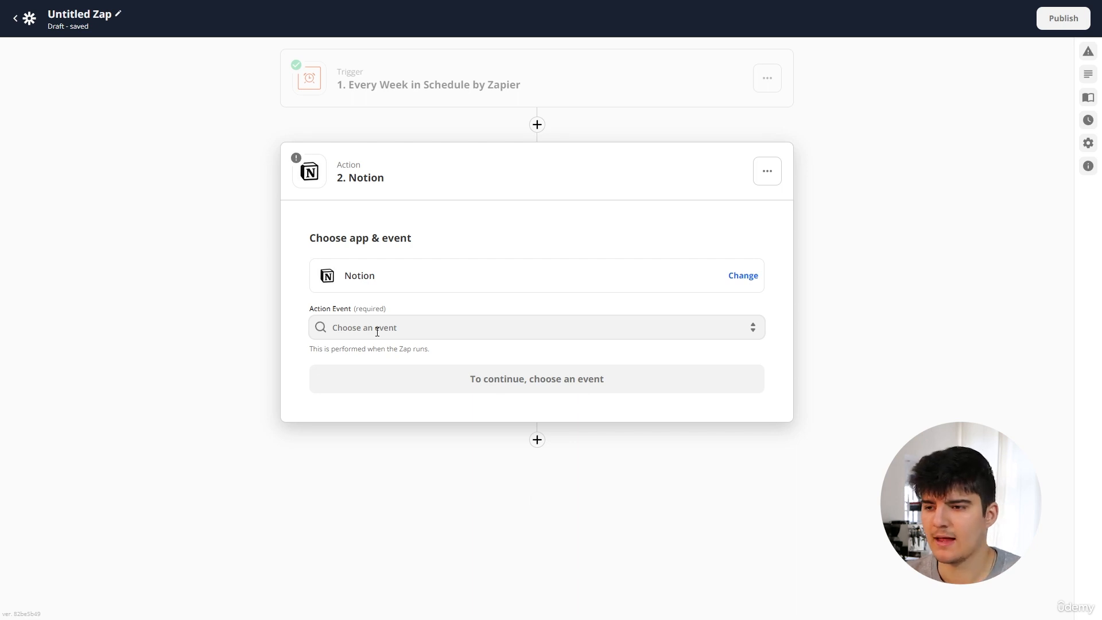
click(377, 331)
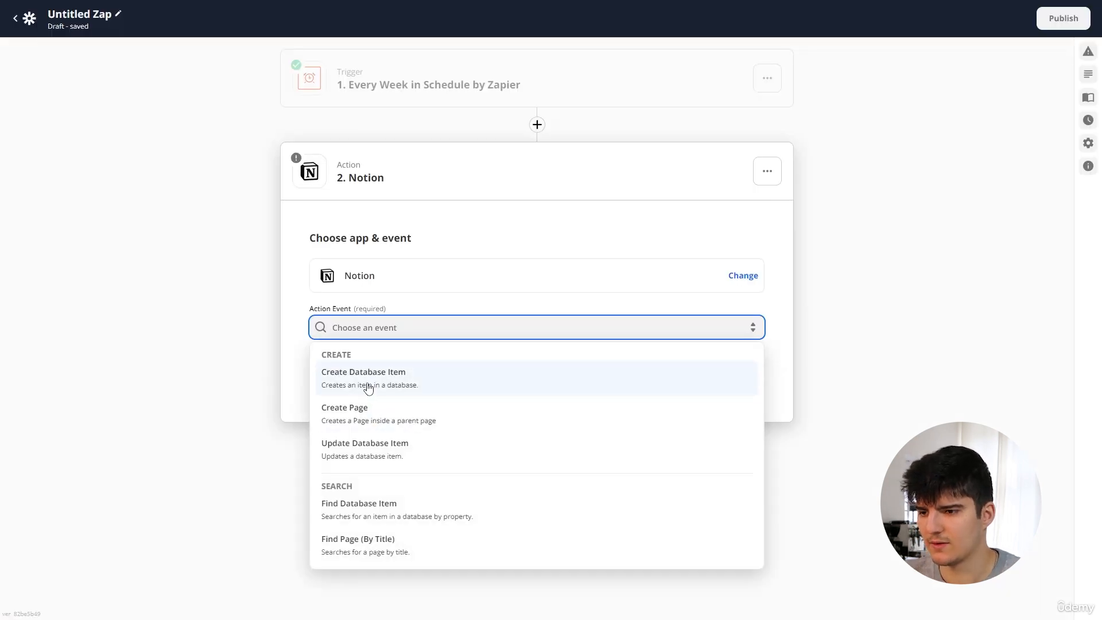
click(367, 388)
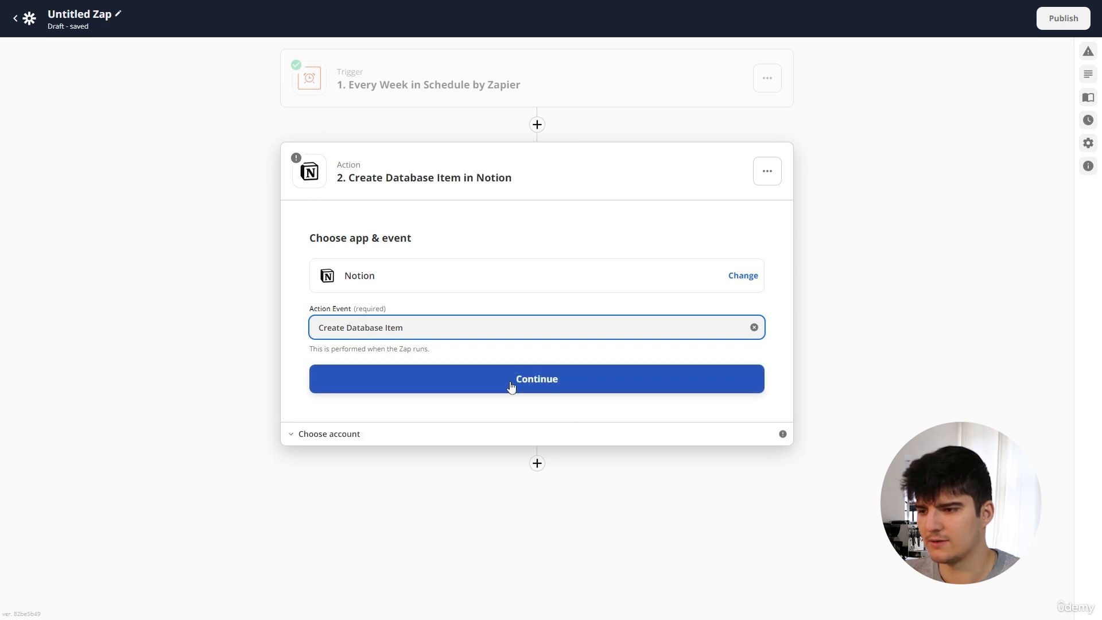
click(511, 385)
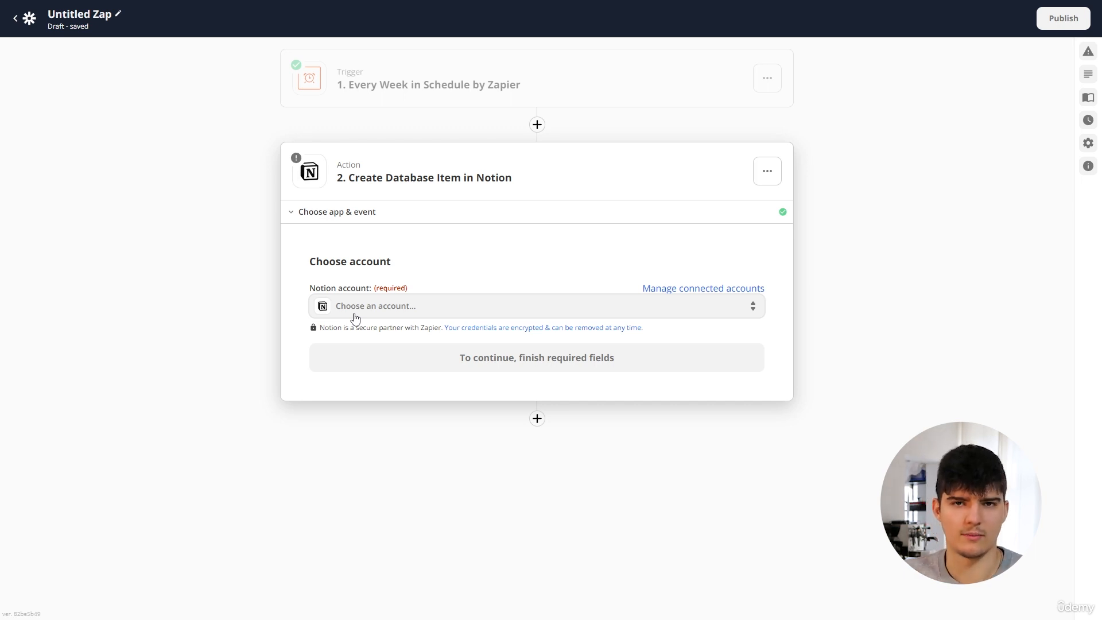
Step: Use the Notion Tutorials & courses account for the action and select Recurring tasks as the target database
click(354, 316)
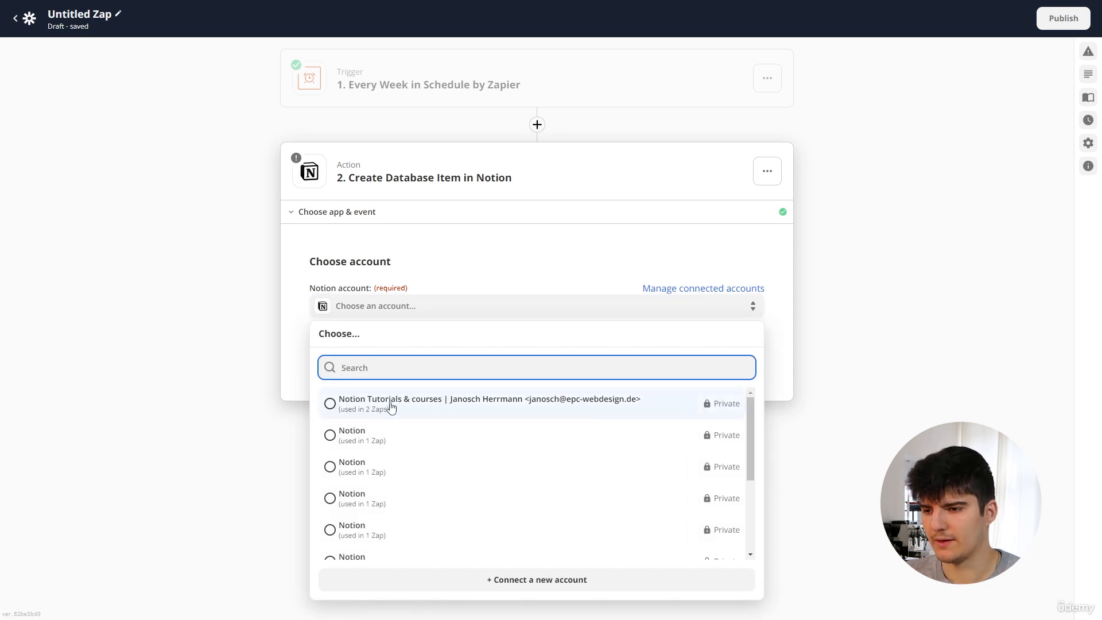
click(390, 404)
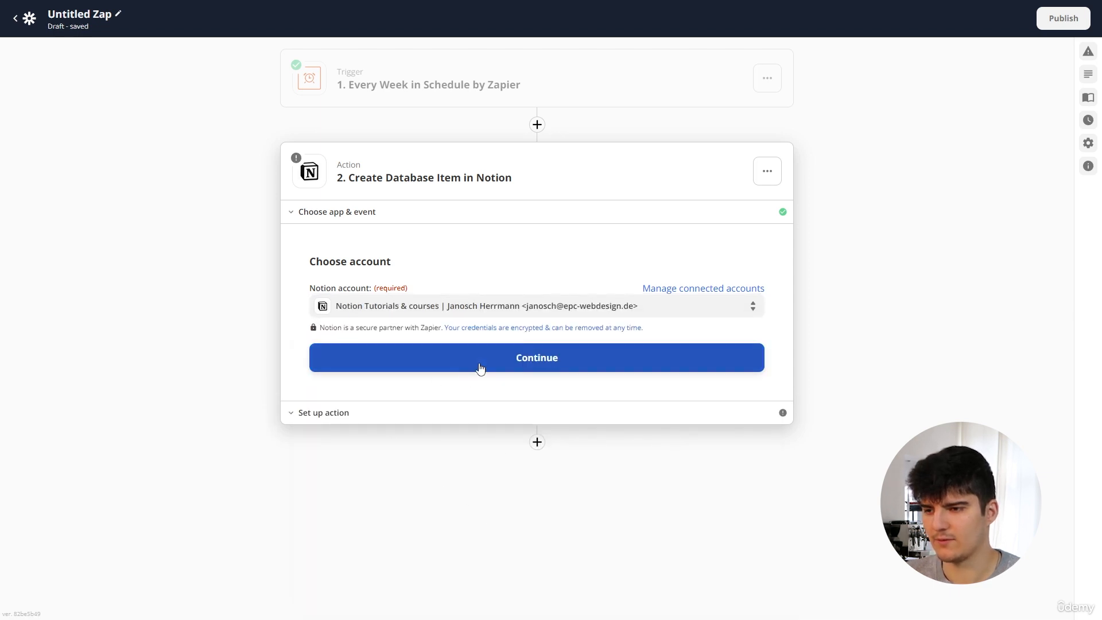
click(482, 369)
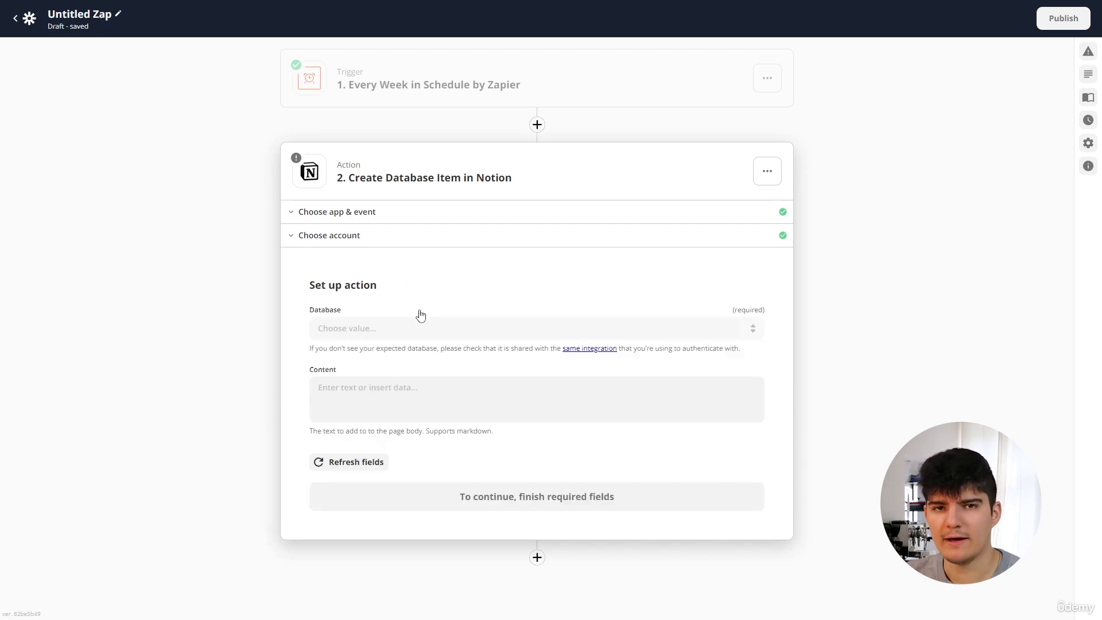
click(350, 332)
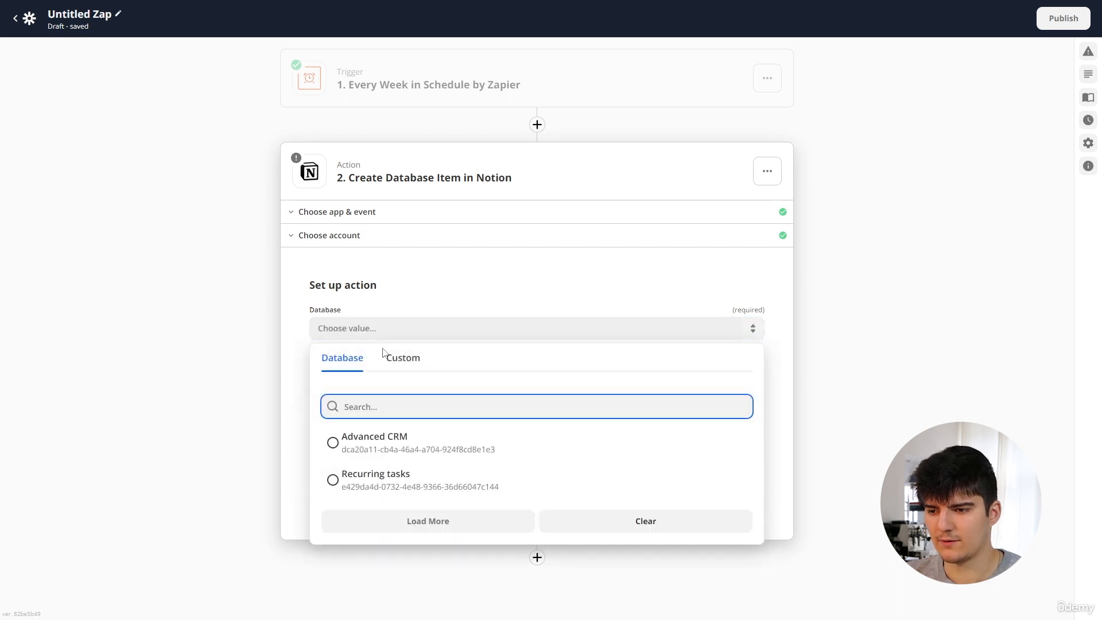
click(386, 485)
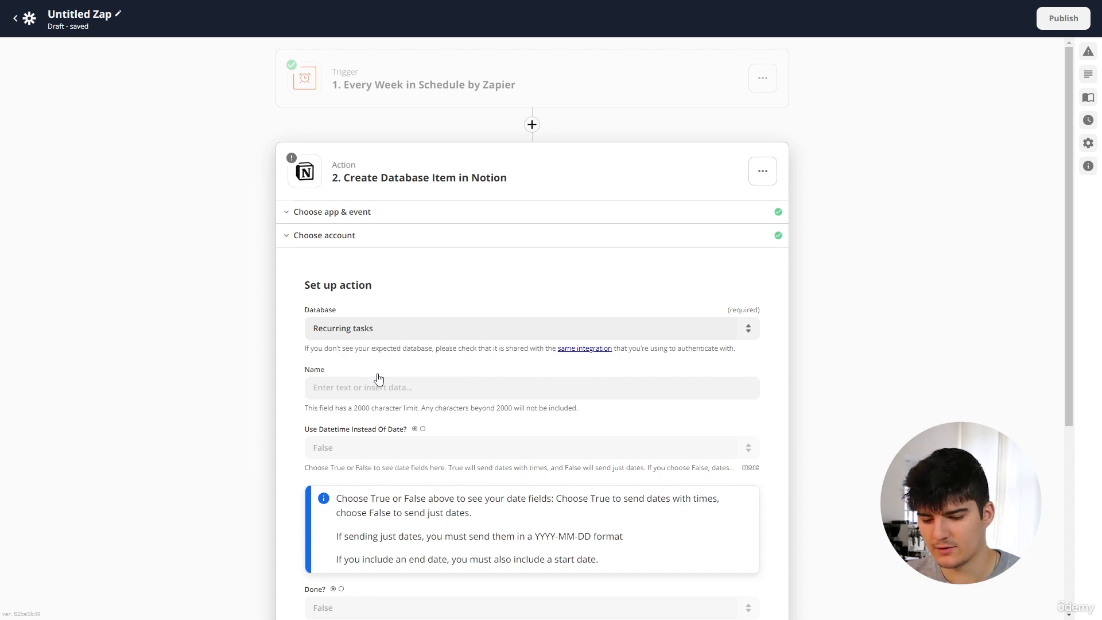
Step: Switch to Notion to check which integrations the Recurring tasks database is shared with, and return to Zapier
key(alt+Tab)
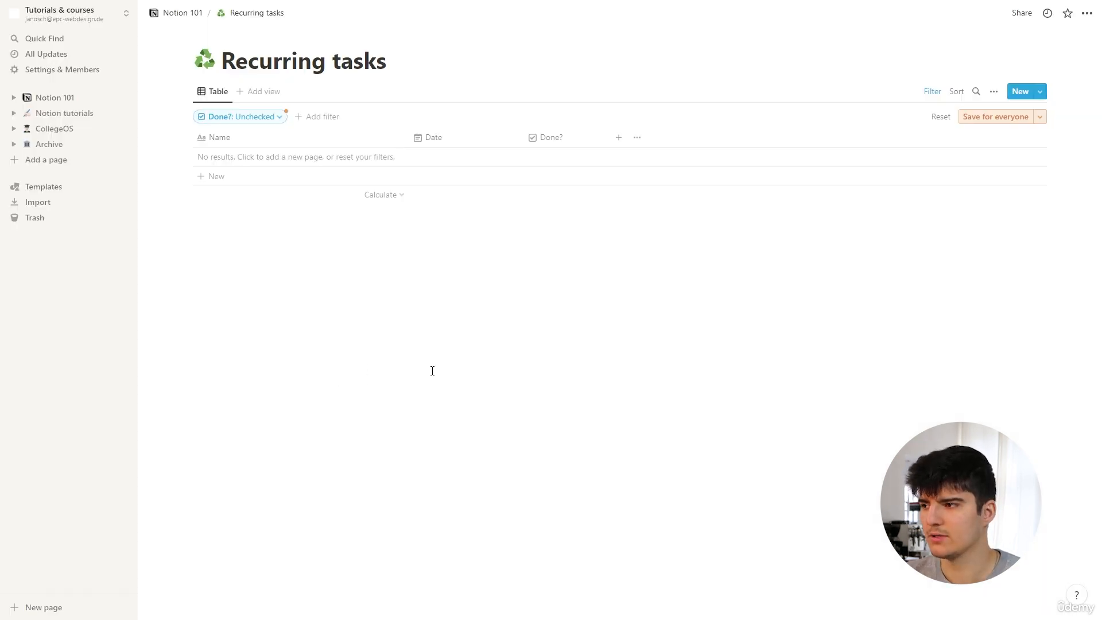
click(1021, 15)
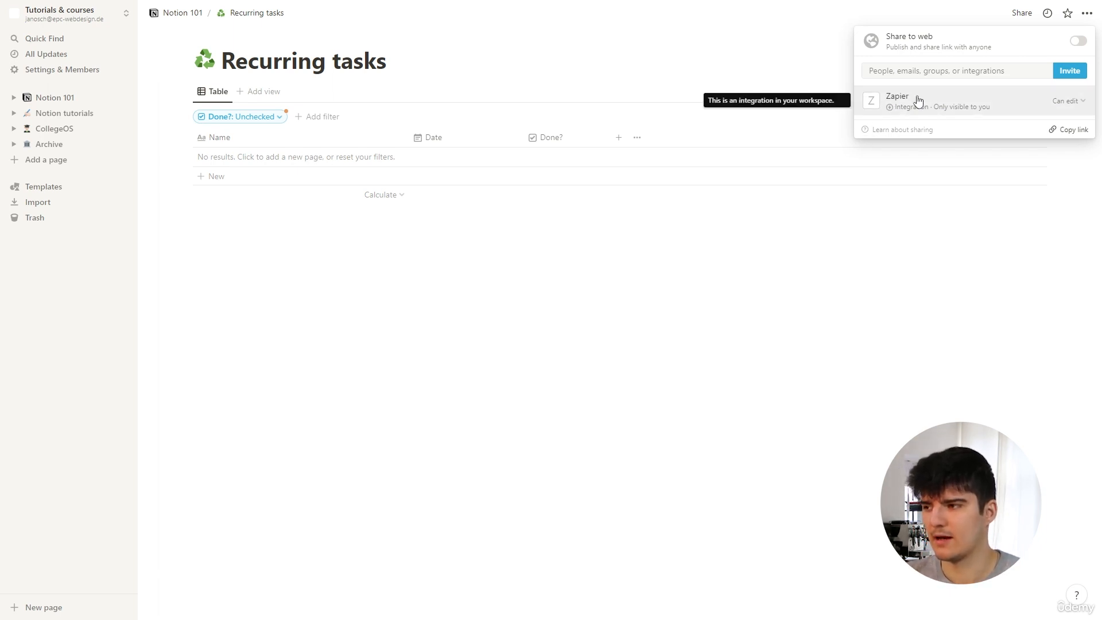
click(772, 236)
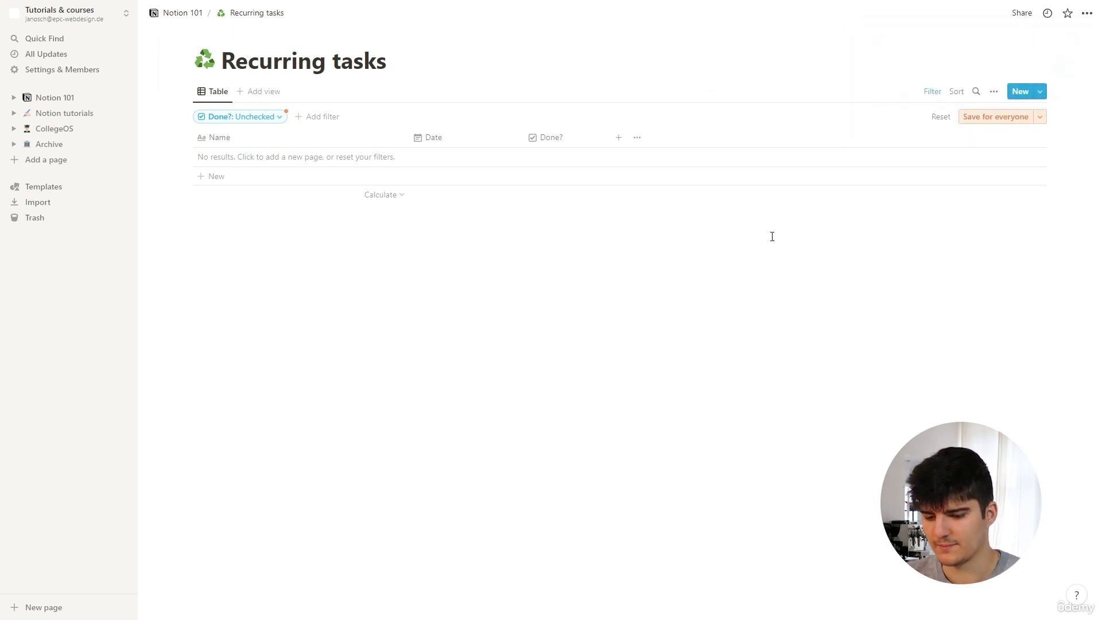
key(alt+Tab)
Step: Enter "Weekly goals review" as the Name of the database item in the Notion action setup
scroll(596, 247, down, 2)
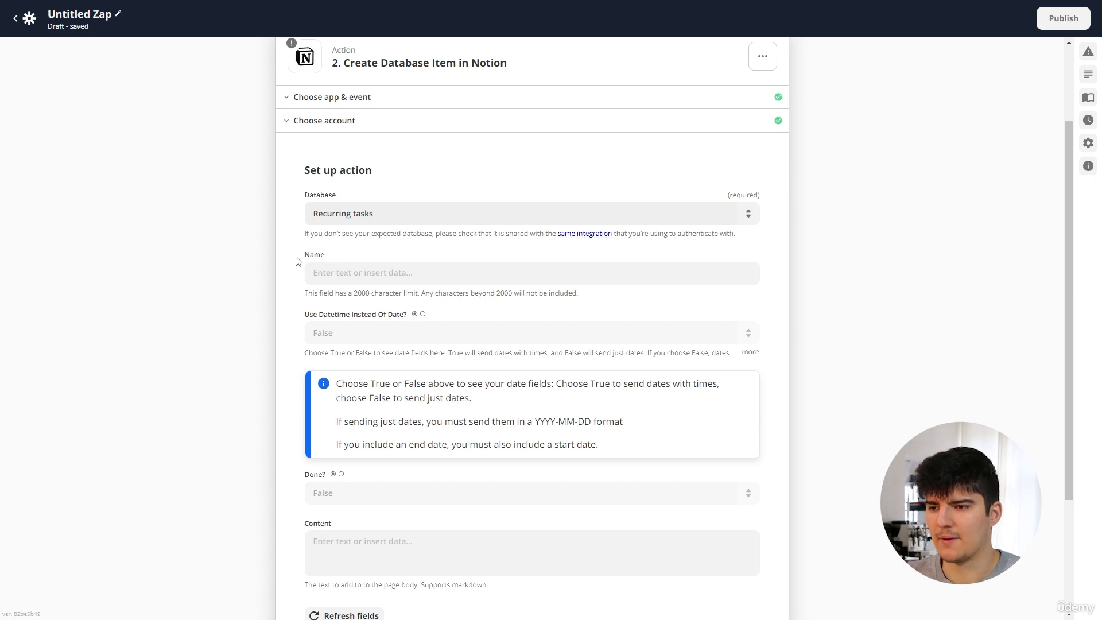
scroll(298, 262, down, 1)
click(346, 213)
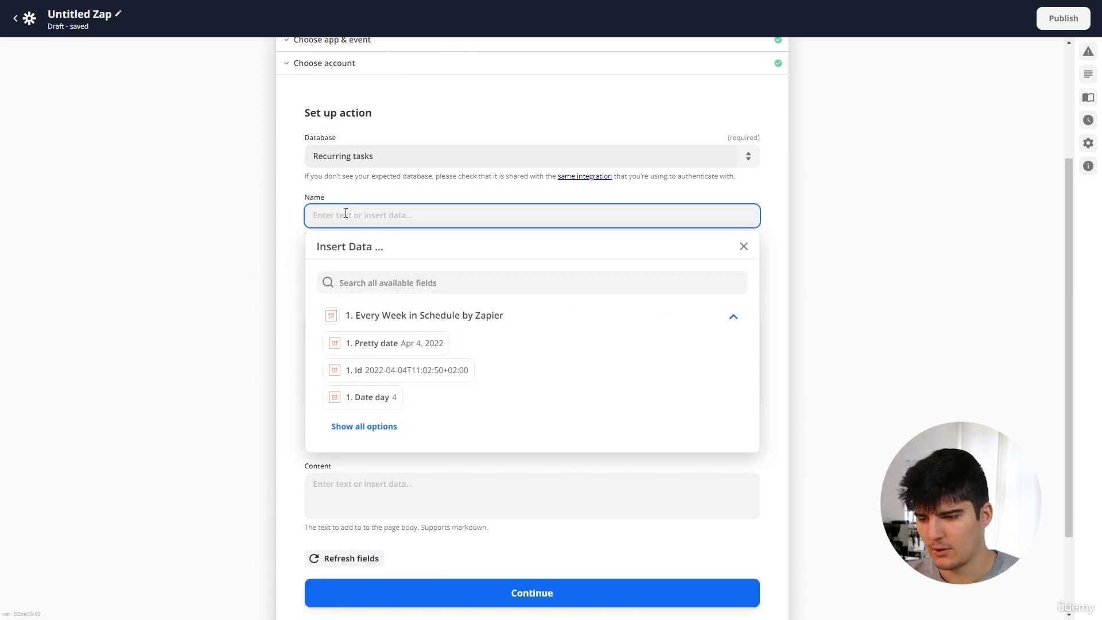
text(Weekly)
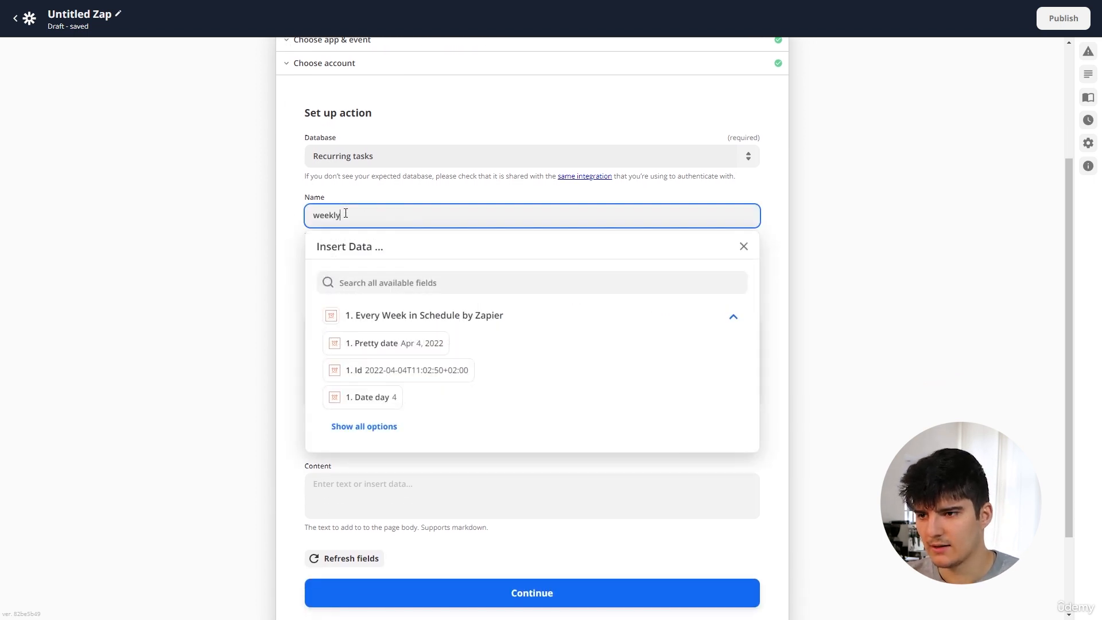
key(BackSpace)
key(BackSpace)
key(BackSpace)
key(BackSpace)
key(BackSpace)
key(BackSpace)
text(Weekly )
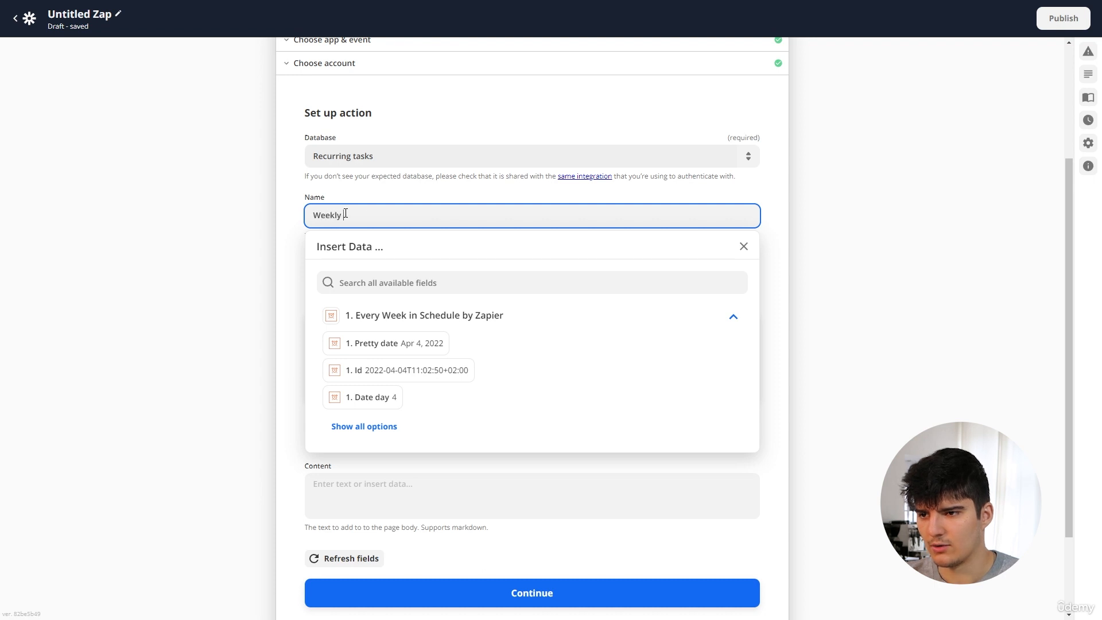
text(goals review)
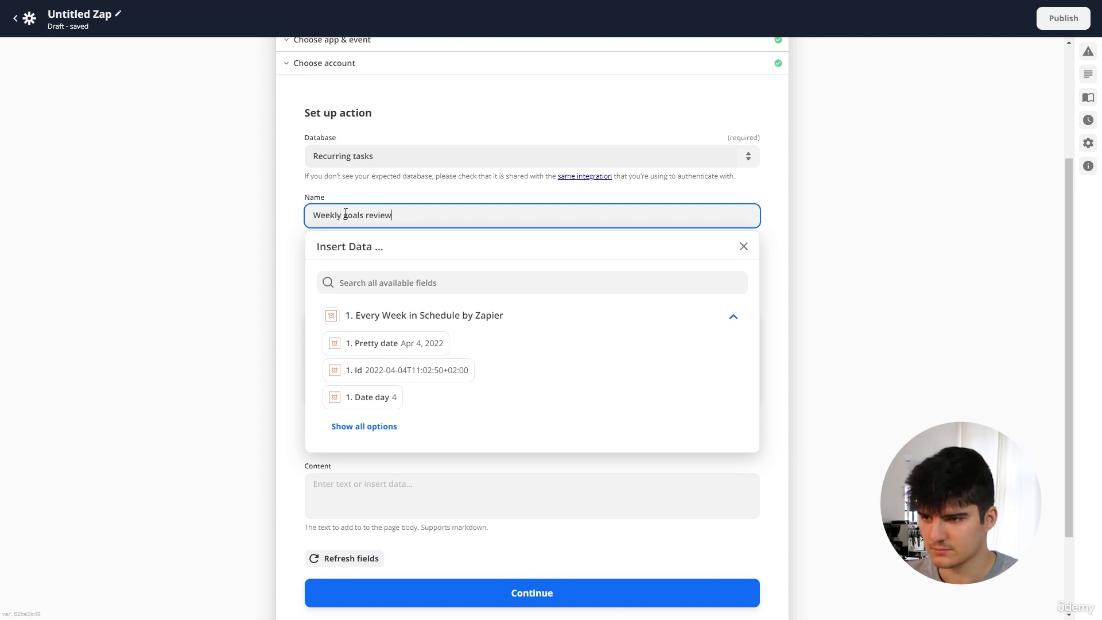
click(258, 241)
Step: Review the remaining action fields against the Recurring tasks database's properties in Notion and return to Zapier
scroll(258, 242, down, 3)
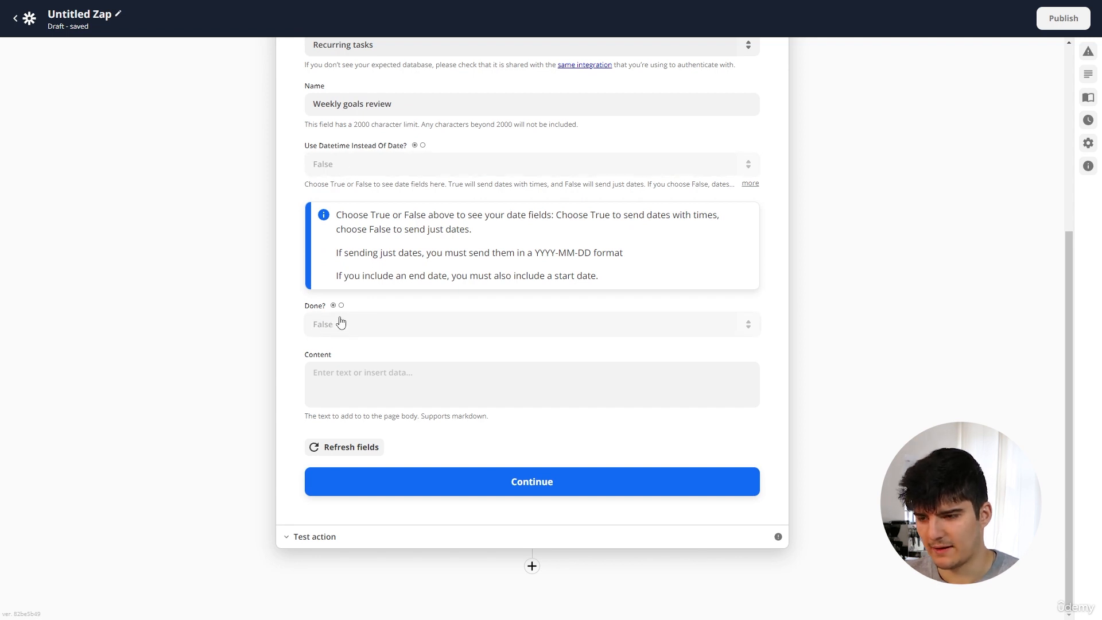
key(ctrl+Tab)
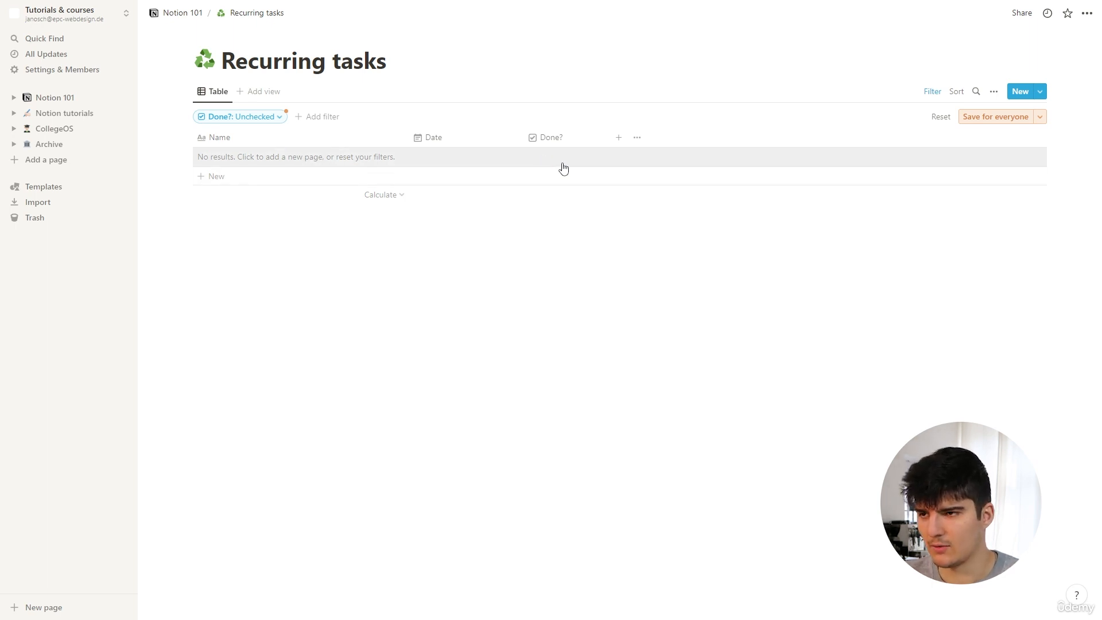
key(ctrl+shift+Tab)
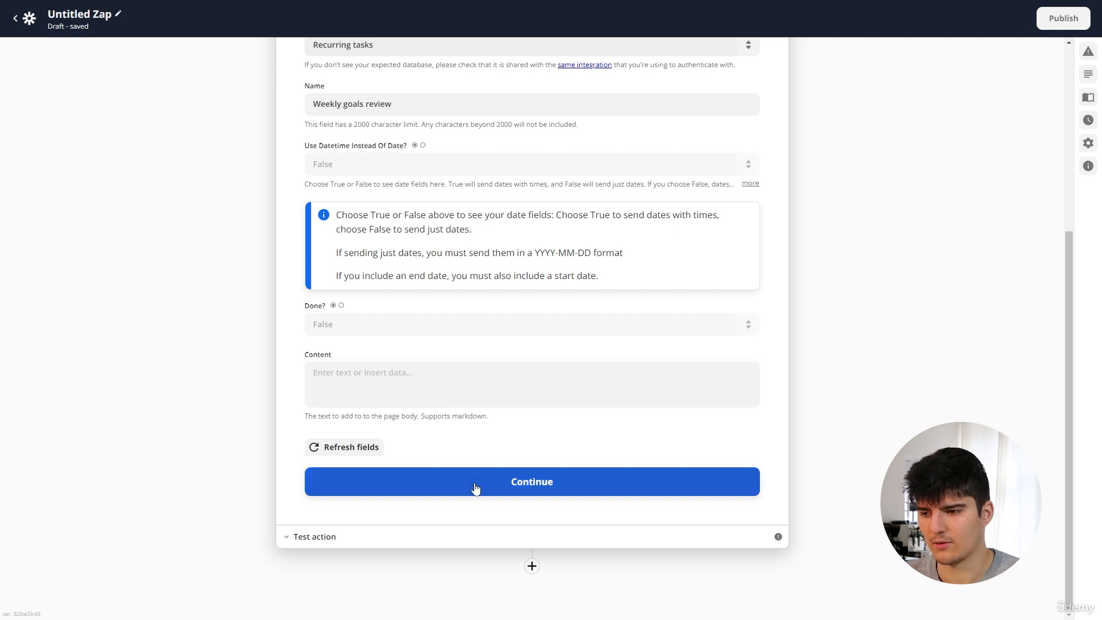
Step: Continue to the action test, send the test item to Notion, and switch to Notion to check the Recurring tasks database
click(527, 485)
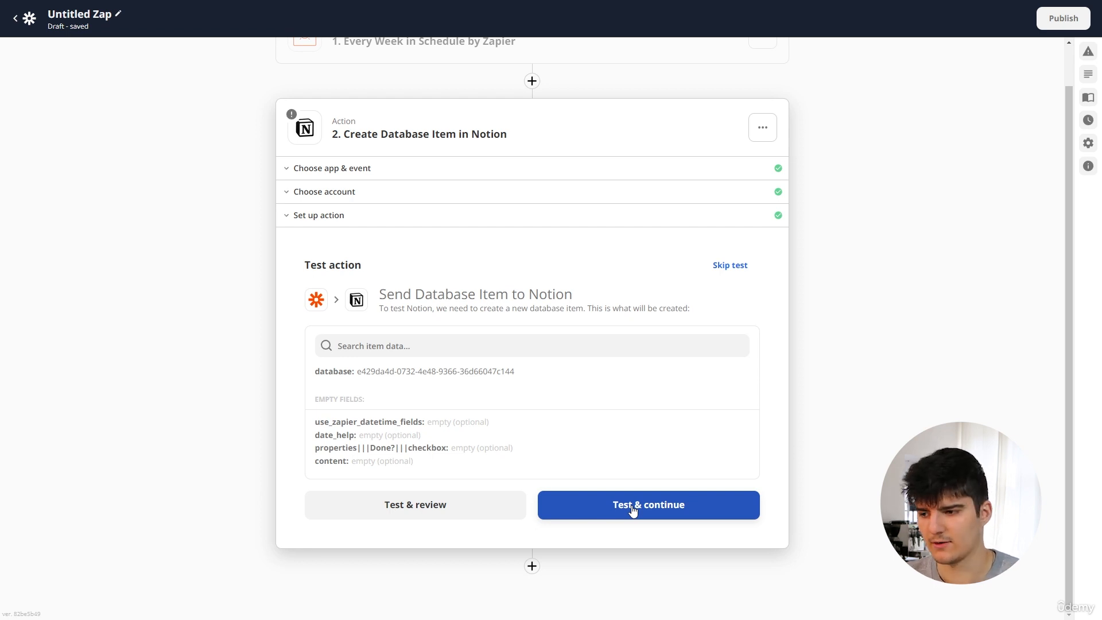
click(632, 510)
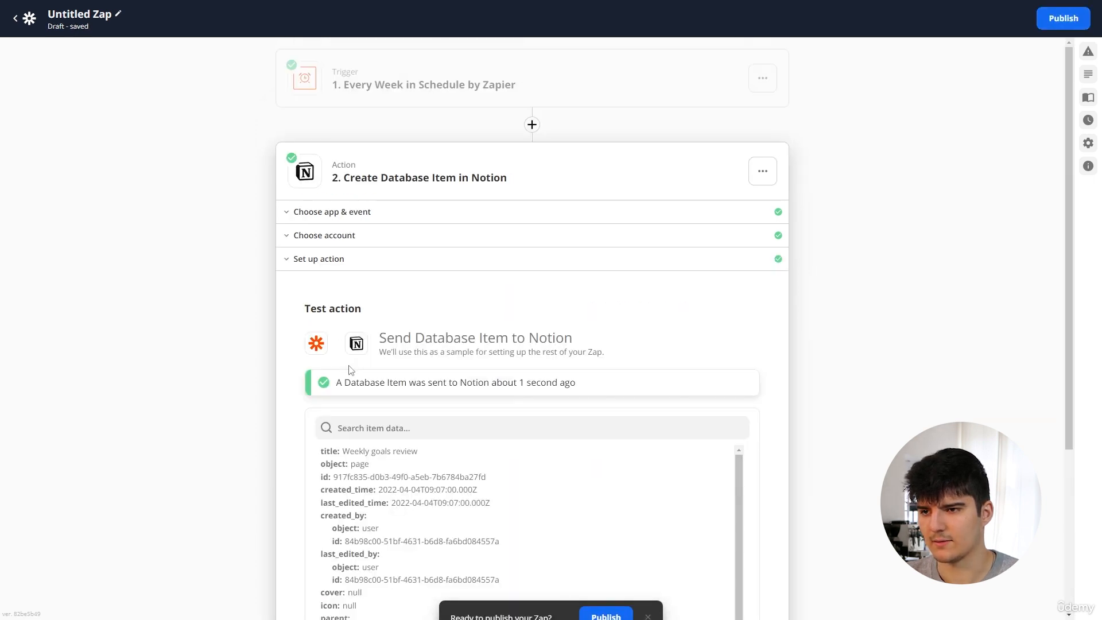
scroll(434, 302, down, 2)
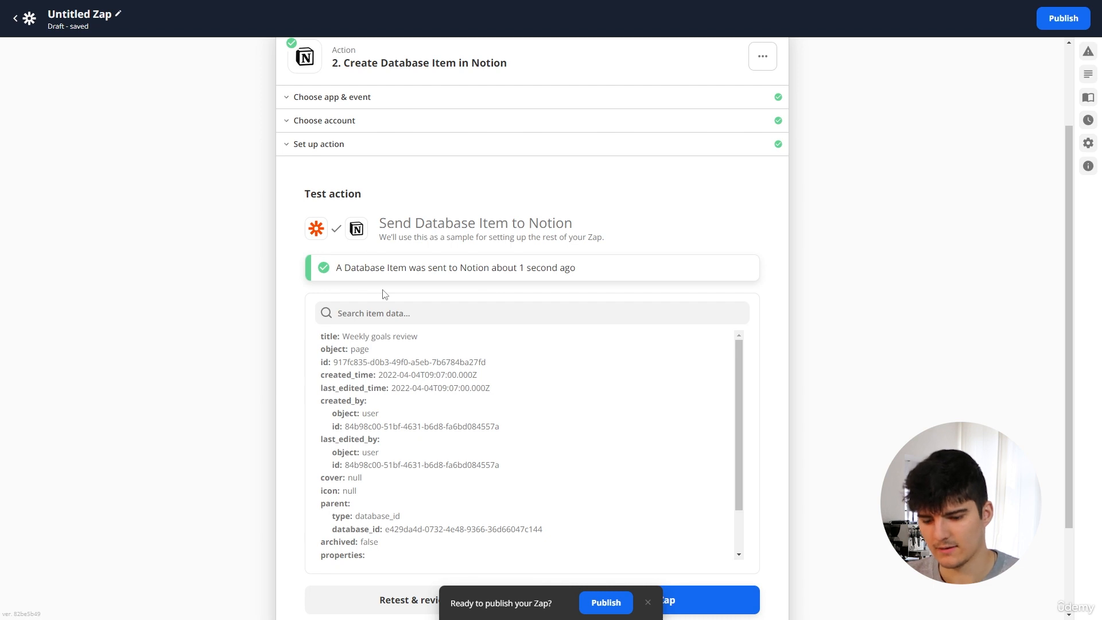
key(ctrl+Tab)
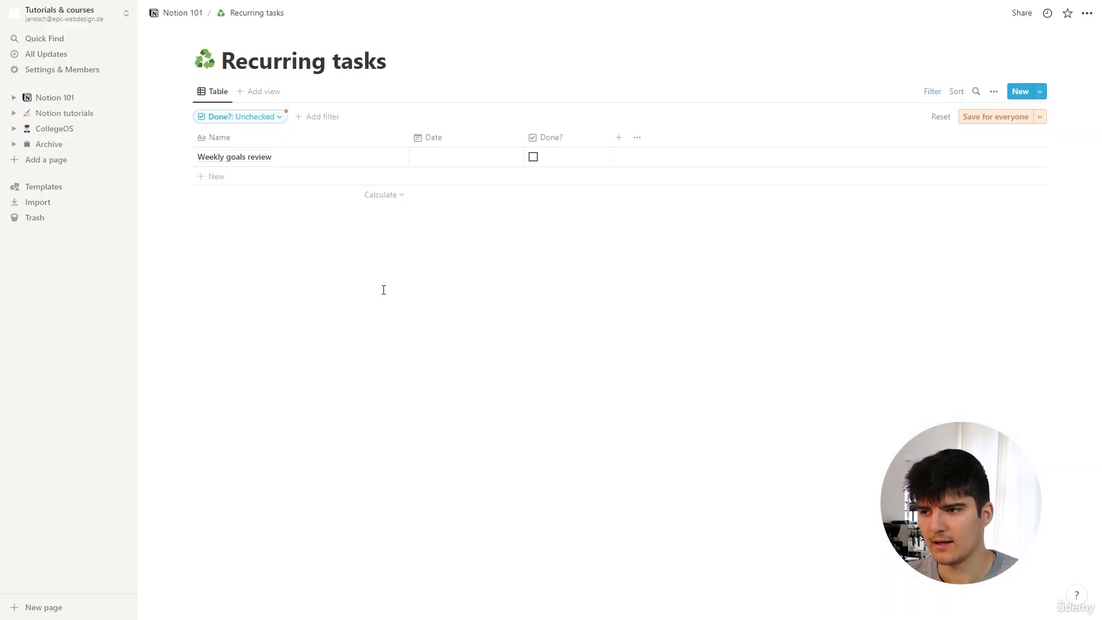